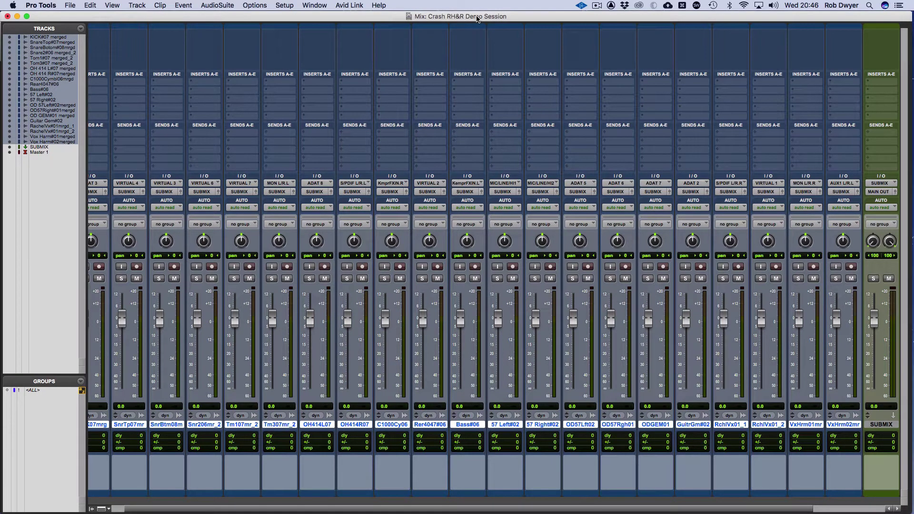
Switch the Options > Solo Mode setting to Latch, keeping SIP as the solo type.
{"action": "left_click", "coordinate": [264, 7]}
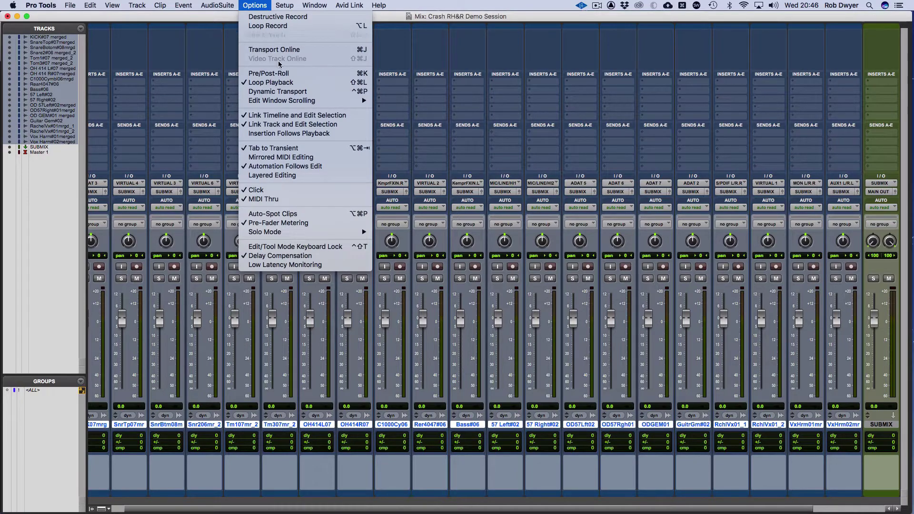
{"action": "mouse_move", "coordinate": [282, 233]}
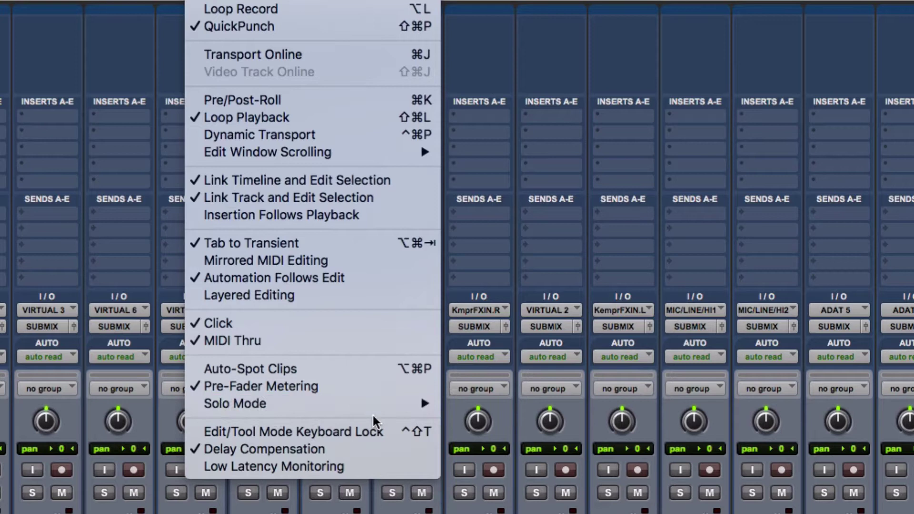
{"action": "mouse_move", "coordinate": [424, 405]}
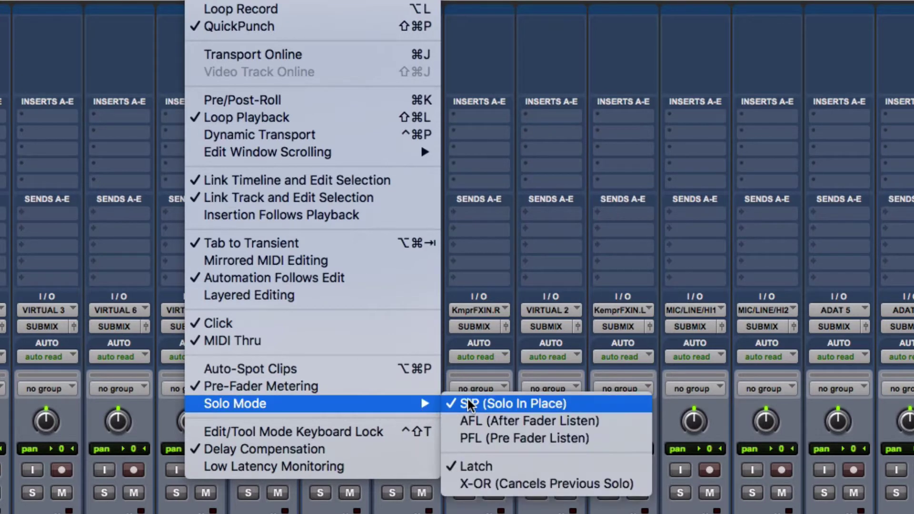
{"action": "left_click", "coordinate": [532, 470]}
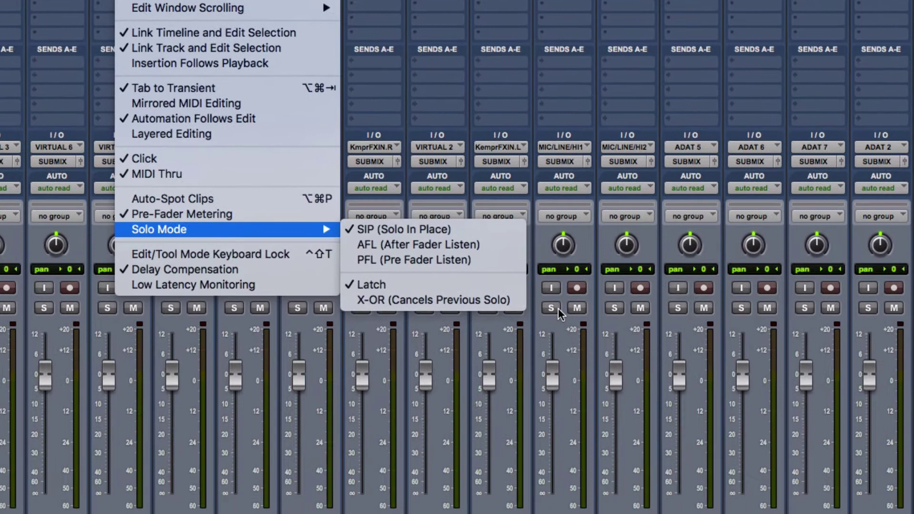
{"action": "left_click", "coordinate": [552, 308]}
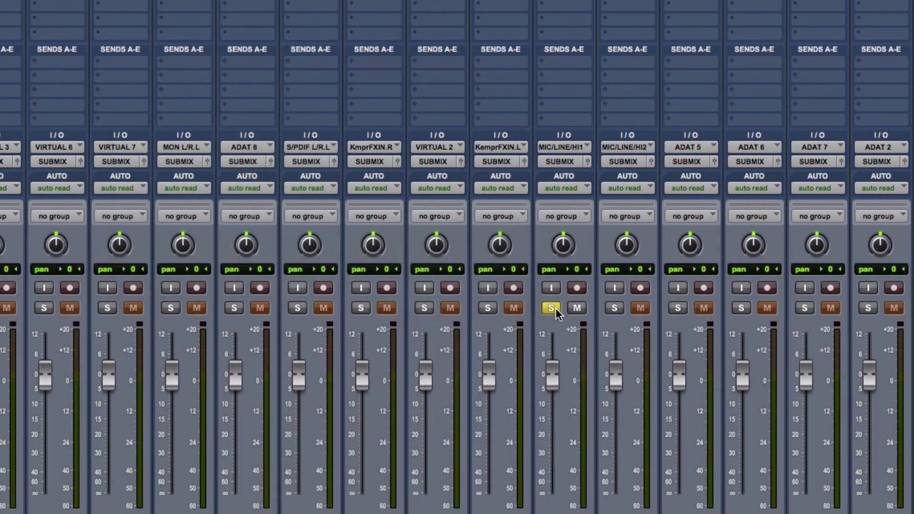
{"action": "left_click", "coordinate": [618, 309]}
{"action": "left_click", "coordinate": [618, 309]}
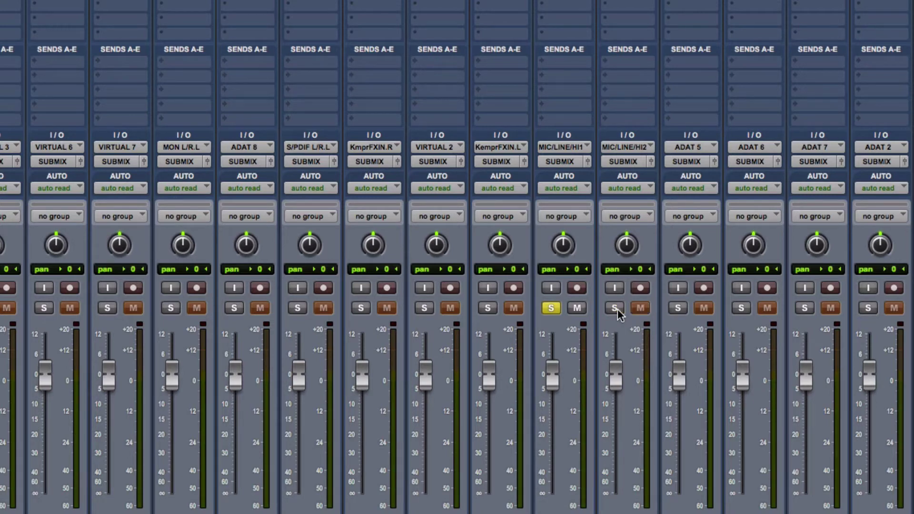
{"action": "left_click", "coordinate": [552, 308]}
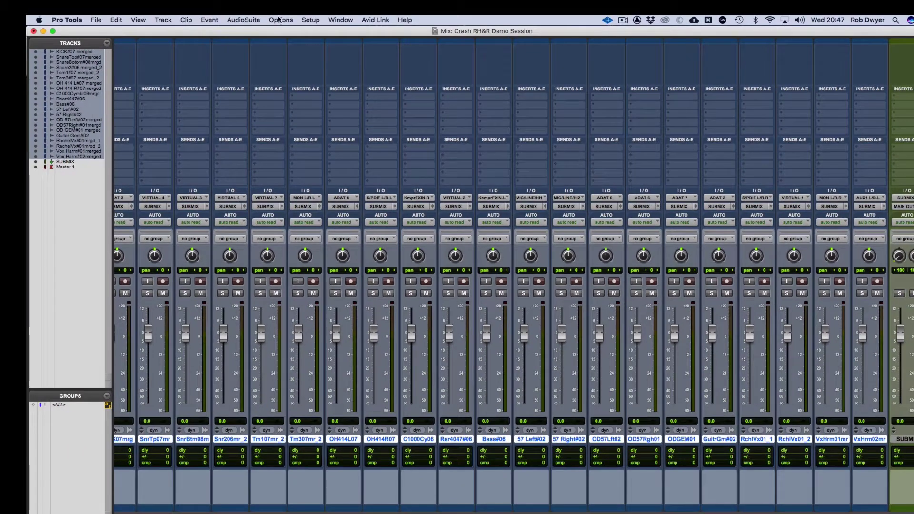
Set the solo mode to X-OR (Cancels Previous Solo).
{"action": "left_click", "coordinate": [281, 19]}
{"action": "mouse_move", "coordinate": [328, 247]}
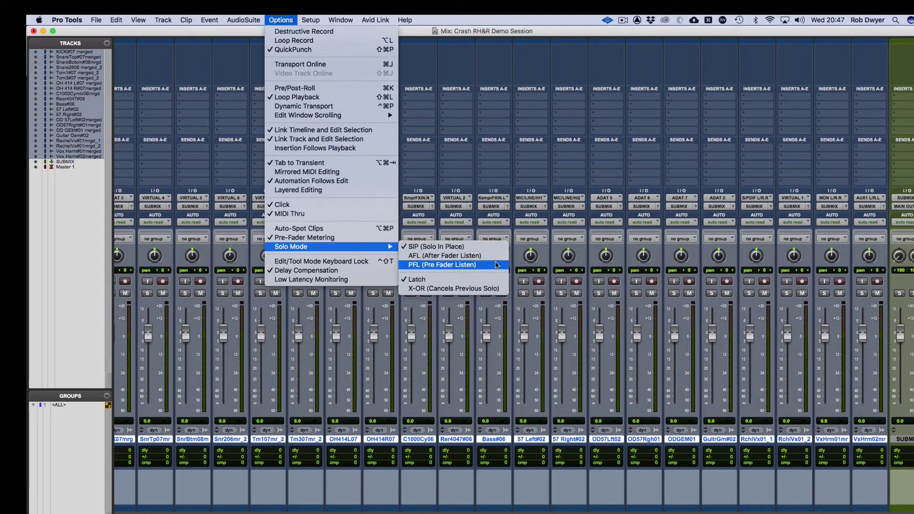
{"action": "left_click", "coordinate": [496, 288]}
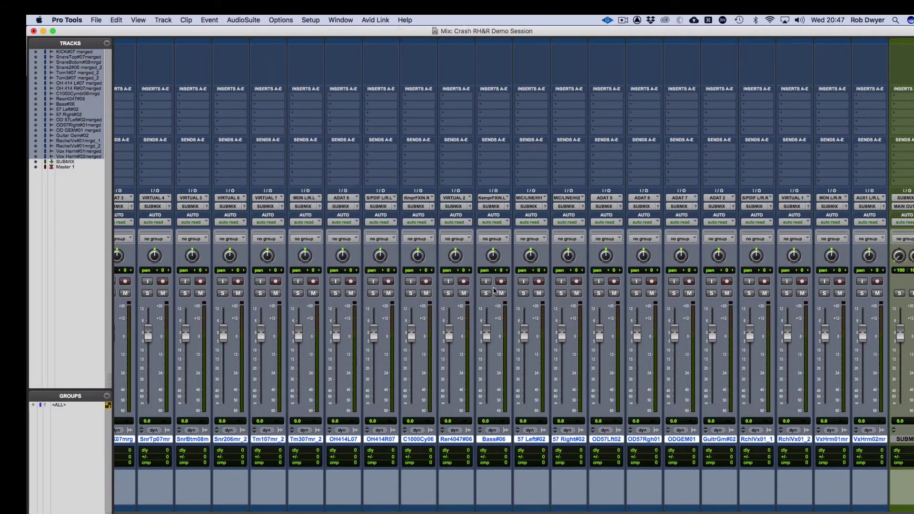
Test X-OR solos on KemprFXIN.L, MIC/LINE/HI1 and MIC/LINE/HI2, then clear them.
{"action": "left_click", "coordinate": [488, 294]}
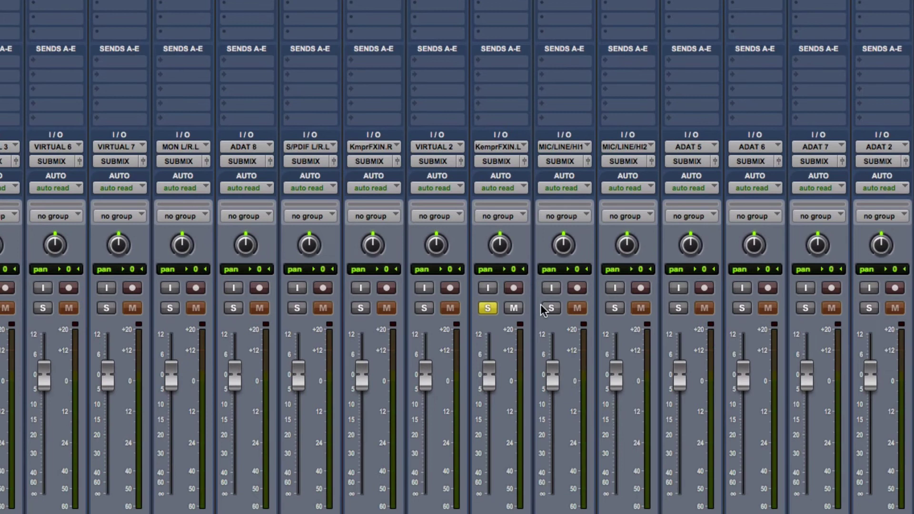
{"action": "left_click", "coordinate": [550, 308]}
{"action": "left_click", "coordinate": [614, 309]}
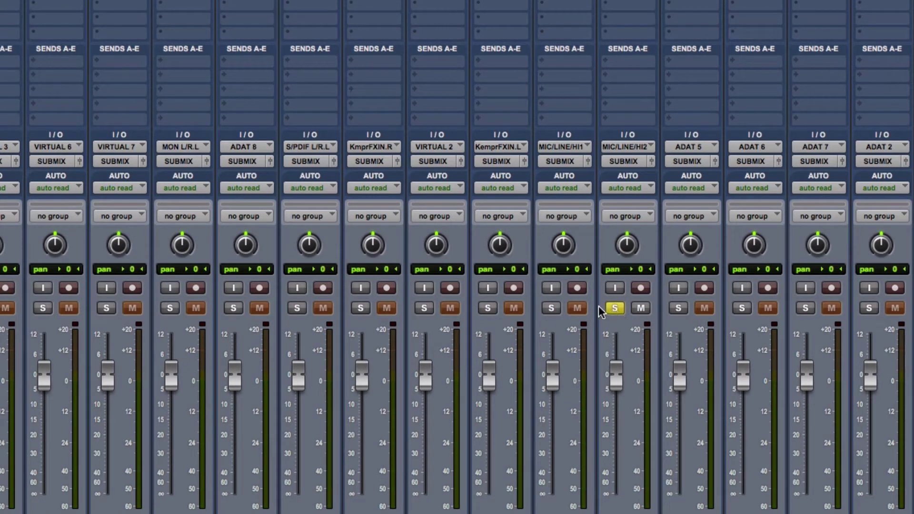
{"action": "left_click", "coordinate": [550, 308], "text": "shift"}
{"action": "left_click", "coordinate": [542, 310]}
{"action": "left_click", "coordinate": [614, 308]}
Solo MIC/LINE/HI1, MIC/LINE/HI2 and KemprFXIN.L together, then unsolo all three.
{"action": "left_click", "coordinate": [551, 308]}
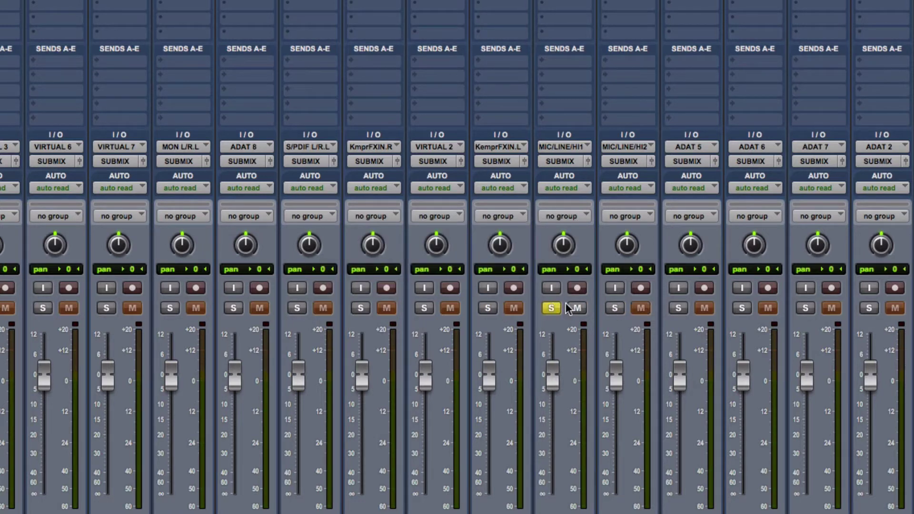
{"action": "left_click", "coordinate": [614, 309]}
{"action": "left_click", "coordinate": [488, 308]}
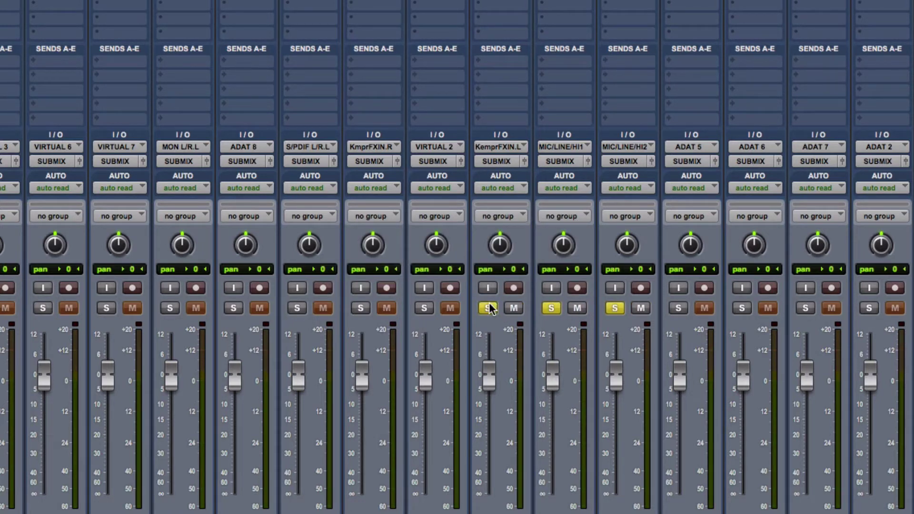
{"action": "left_click", "coordinate": [489, 308]}
{"action": "left_click", "coordinate": [556, 307]}
{"action": "left_click", "coordinate": [615, 308]}
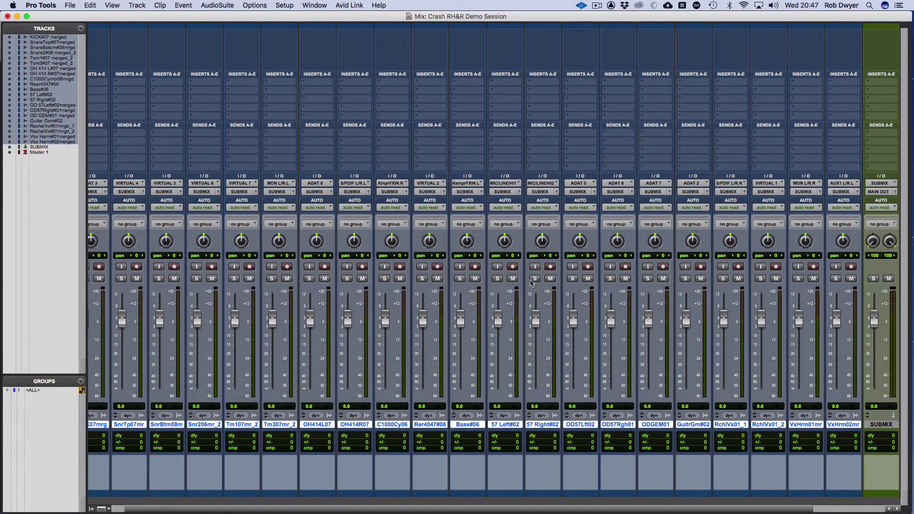
Test X-OR solos on 57 Right#02 and 57 Left#02, then unsolo 57 Right#02.
{"action": "left_click", "coordinate": [534, 279]}
{"action": "left_click", "coordinate": [497, 278]}
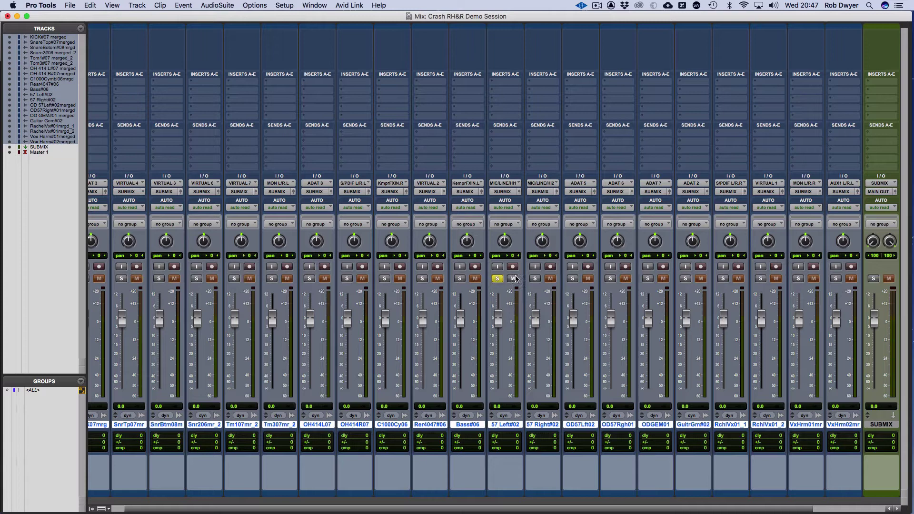
{"action": "left_click", "coordinate": [536, 279]}
{"action": "left_click", "coordinate": [536, 279]}
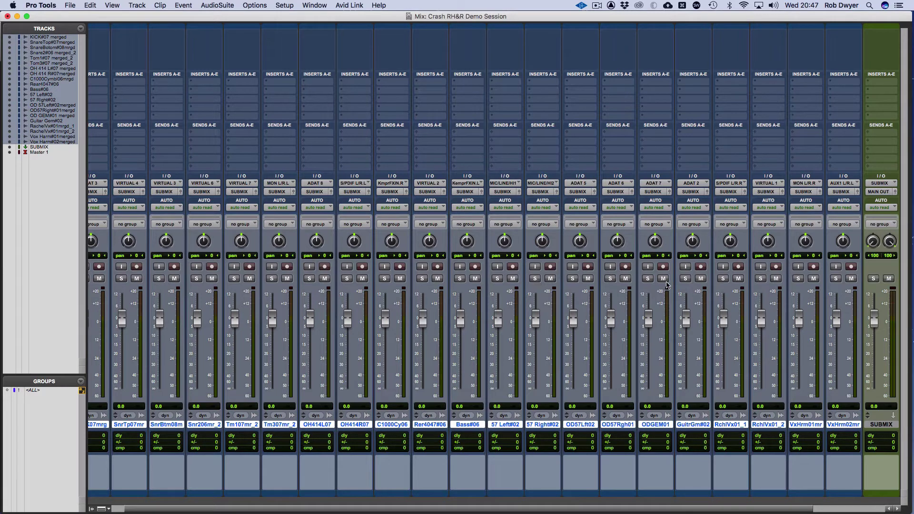
Solo the VxHrm01mr track, then add the SUBMIX aux to the solo.
{"action": "scroll", "coordinate": [667, 285], "scroll_direction": "right", "scroll_amount": 3}
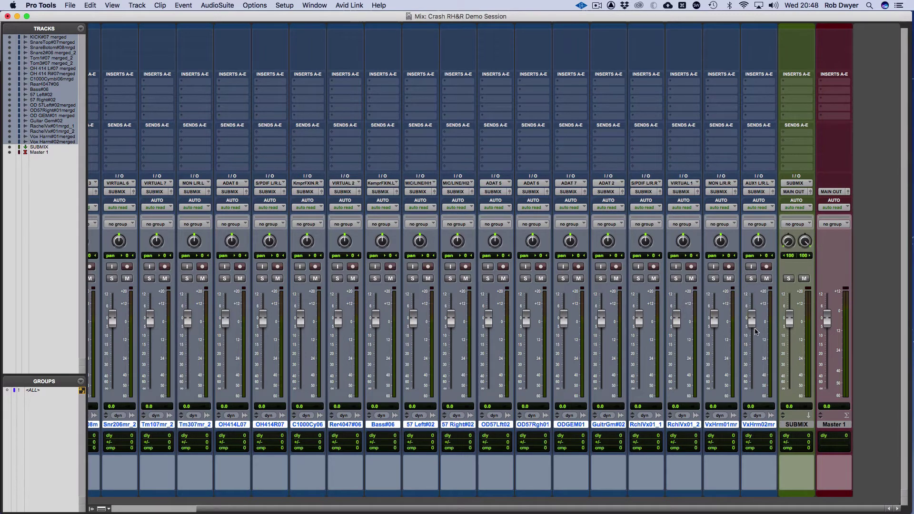
{"action": "left_click", "coordinate": [715, 279]}
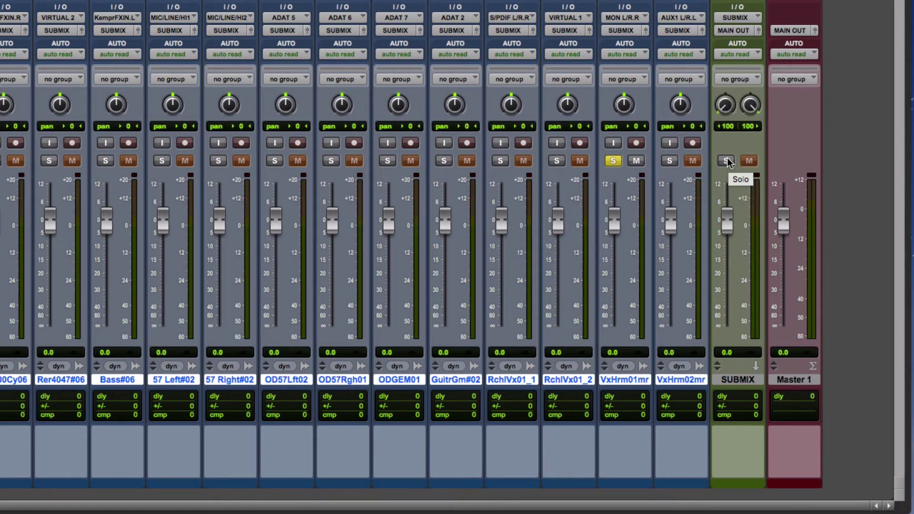
{"action": "left_click", "coordinate": [725, 161]}
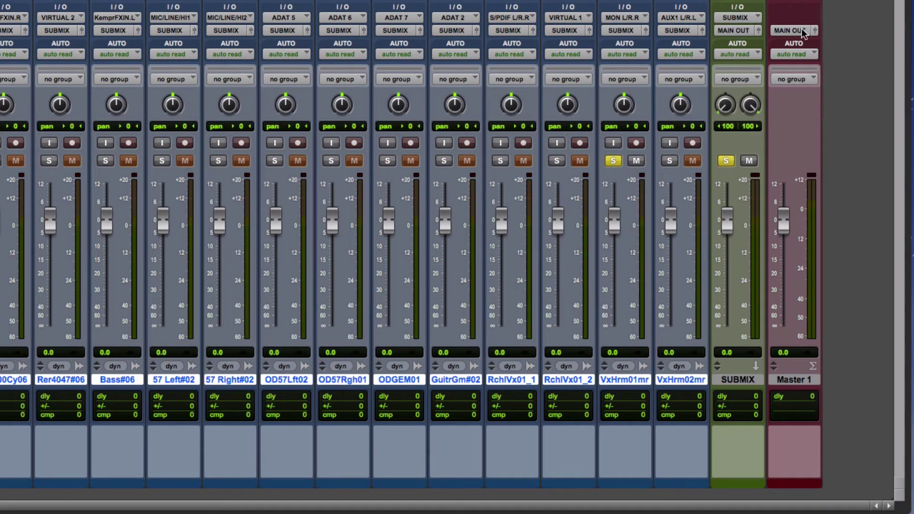
Clear the SUBMIX and VxHrm01mr solos and make the SUBMIX aux solo safe.
{"action": "left_click", "coordinate": [726, 161]}
{"action": "left_click", "coordinate": [614, 160]}
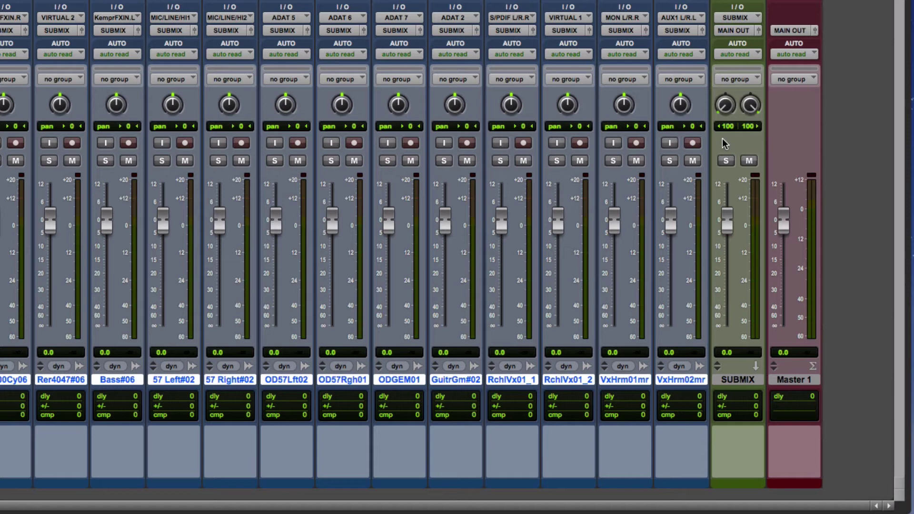
{"action": "left_click", "coordinate": [726, 162], "text": "super"}
Solo ODGEM01, then OD57Rgh01, then OD57Lft02, and add ODGEM01 alongside.
{"action": "left_click", "coordinate": [387, 162]}
{"action": "left_click", "coordinate": [331, 160]}
{"action": "left_click", "coordinate": [274, 160]}
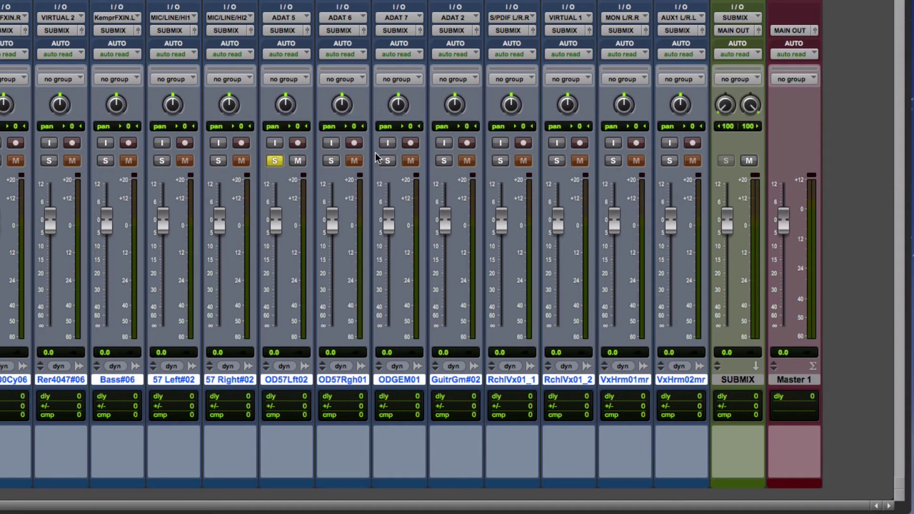
{"action": "left_click", "coordinate": [387, 161], "text": "shift"}
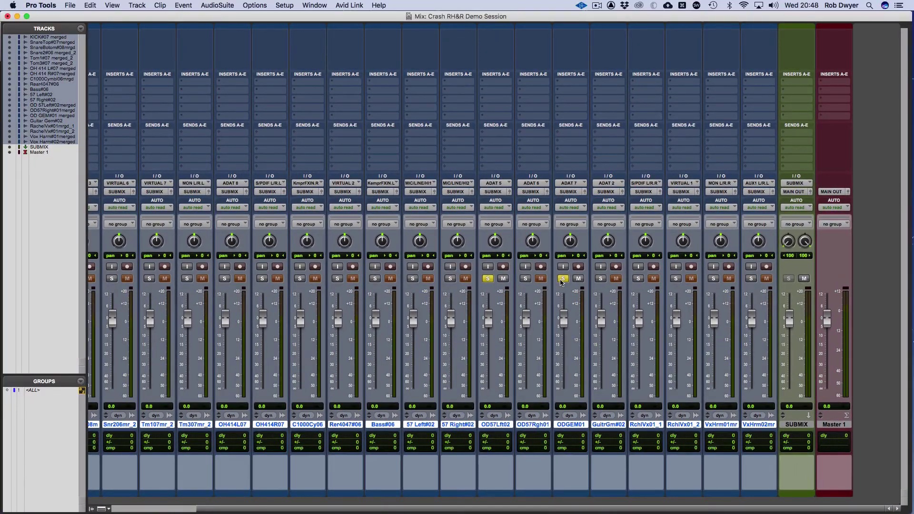
Unsolo ODGEM01 and OD57Lft02 and switch the solo mode to Latch.
{"action": "left_click", "coordinate": [388, 160], "text": "shift"}
{"action": "left_click", "coordinate": [488, 278]}
{"action": "left_click", "coordinate": [255, 5]}
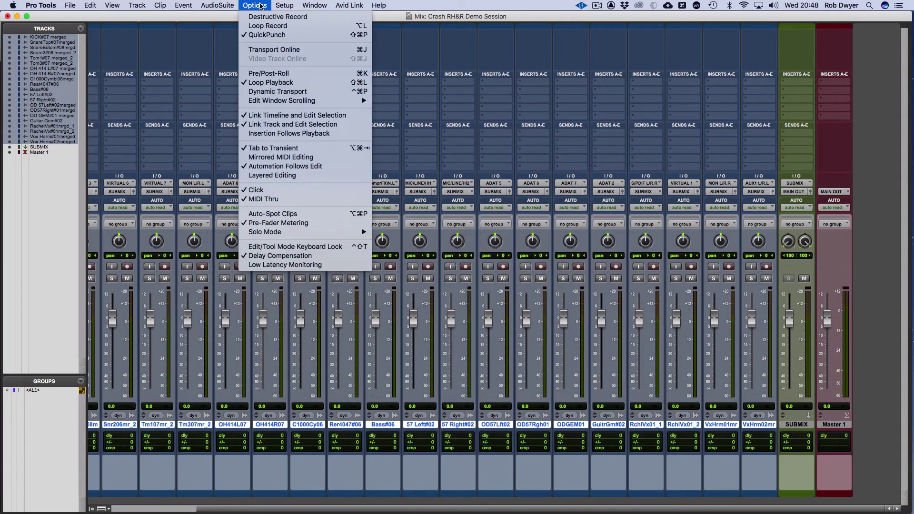
{"action": "mouse_move", "coordinate": [306, 233]}
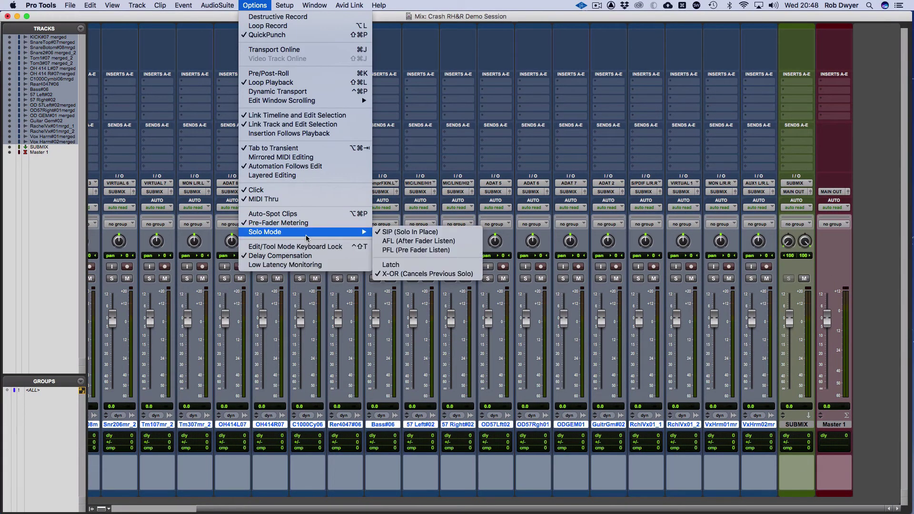
{"action": "left_click", "coordinate": [399, 264]}
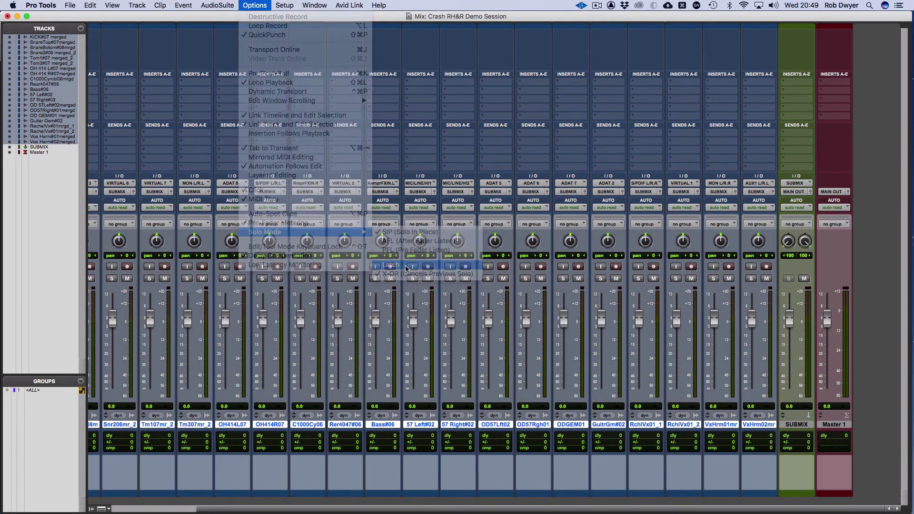
Latch-solo 57 Left#02, 57 Right#02 and OD57Lft02, then unsolo all three.
{"action": "left_click", "coordinate": [412, 278]}
{"action": "left_click", "coordinate": [450, 278]}
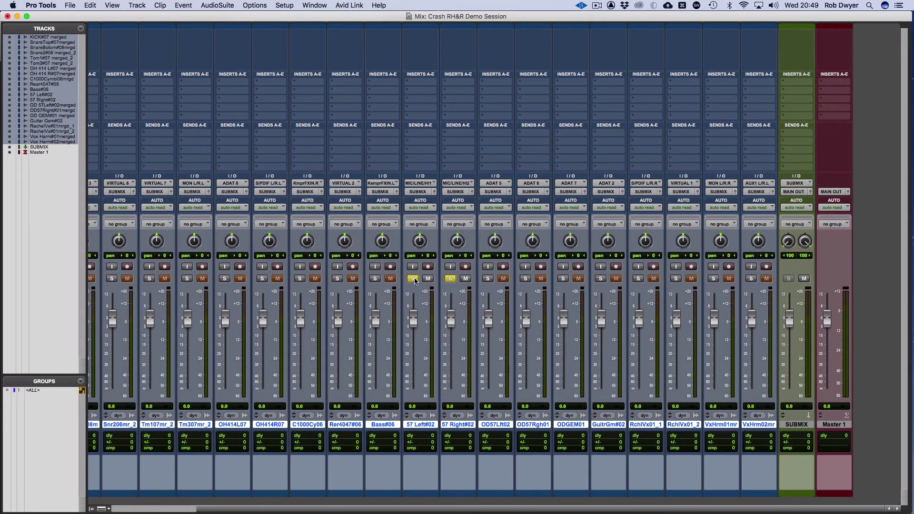
{"action": "left_click", "coordinate": [487, 279]}
{"action": "left_click", "coordinate": [450, 279]}
{"action": "left_click", "coordinate": [488, 278]}
{"action": "left_click", "coordinate": [413, 279]}
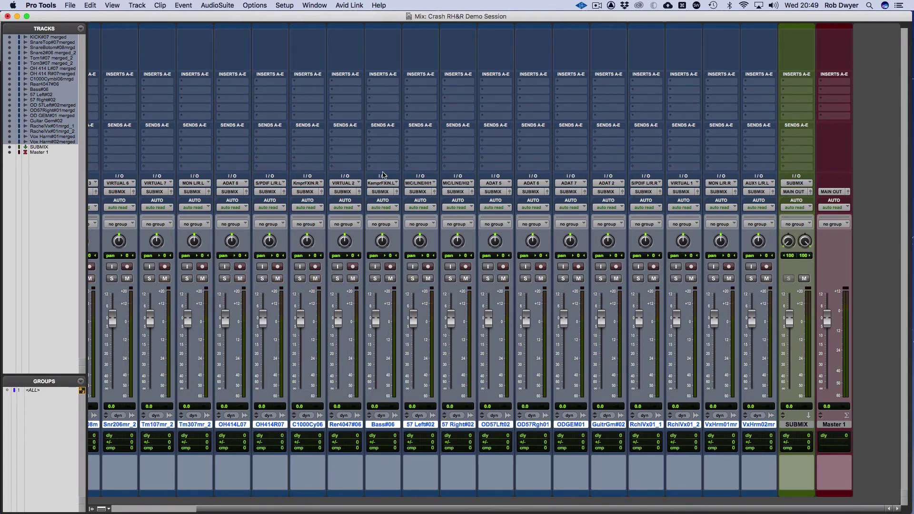
Bring up the Options menu again to change the solo mode.
{"action": "left_click", "coordinate": [258, 5]}
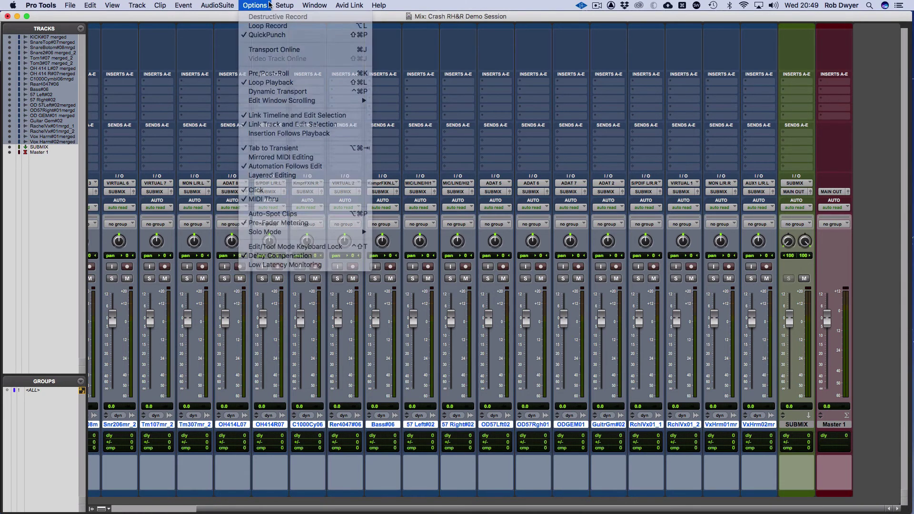
{"action": "left_click", "coordinate": [305, 87]}
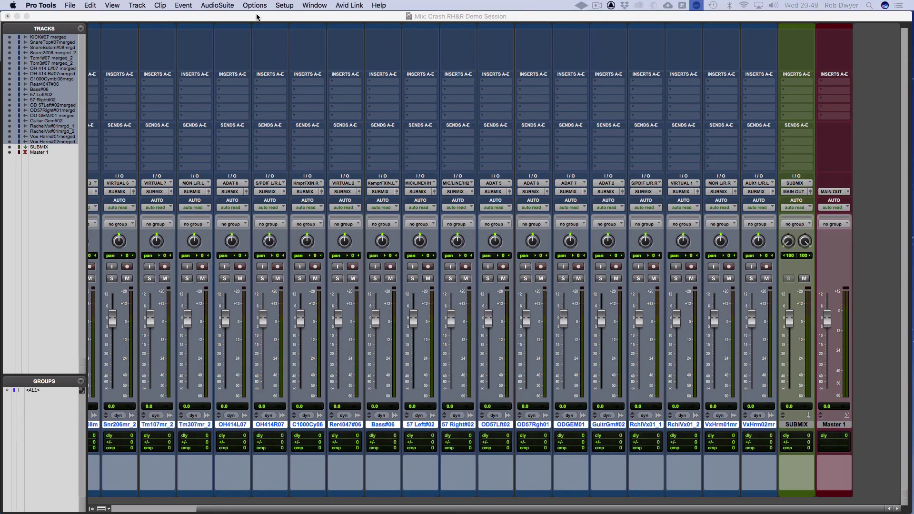
{"action": "left_click", "coordinate": [254, 5]}
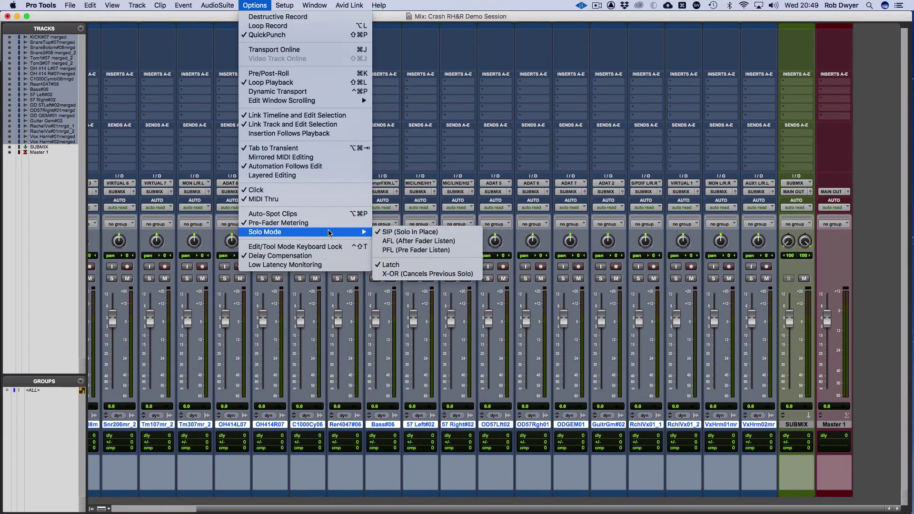
Return the solo mode to X-OR and test solos on OD57Lft02 and 57 Right#02.
{"action": "left_click", "coordinate": [396, 274]}
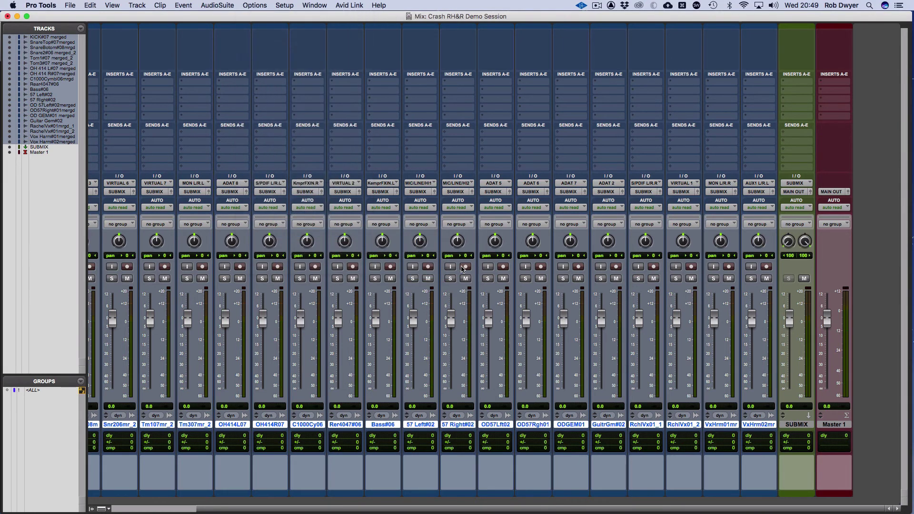
{"action": "left_click", "coordinate": [488, 279]}
{"action": "left_click", "coordinate": [450, 279]}
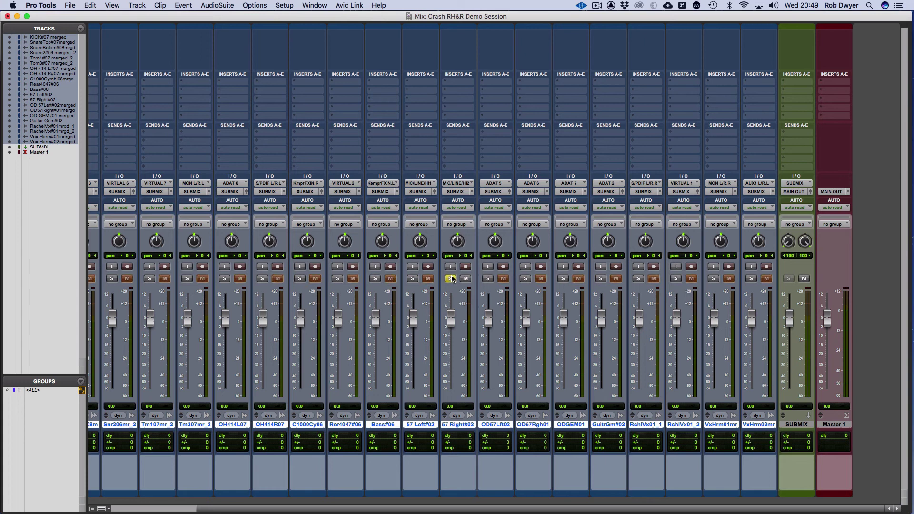
Solo OD57Rgh01 with ODGEM01 and GuitrGm#02, then toggle SUBMIX solo safe off and on.
{"action": "left_click", "coordinate": [525, 279]}
{"action": "left_click", "coordinate": [563, 279]}
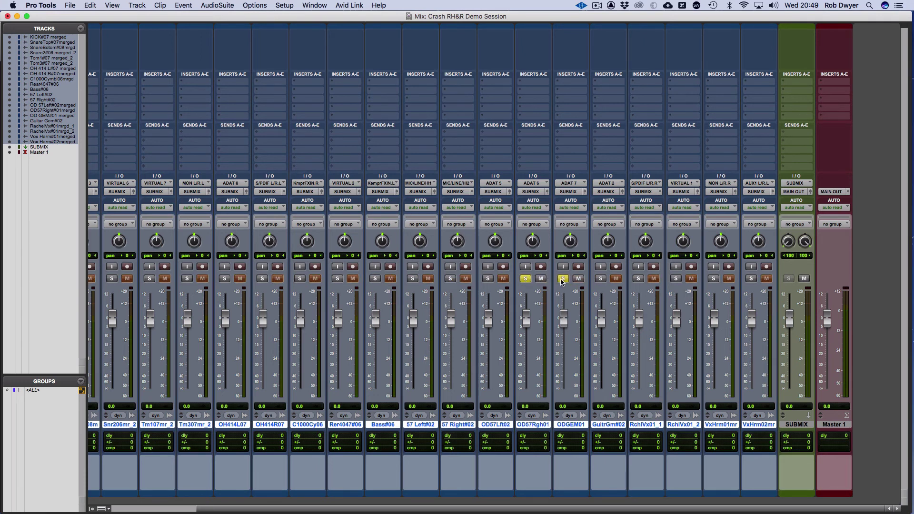
{"action": "left_click", "coordinate": [602, 279]}
{"action": "left_click", "coordinate": [788, 280], "text": "super"}
{"action": "left_click", "coordinate": [788, 279], "text": "super"}
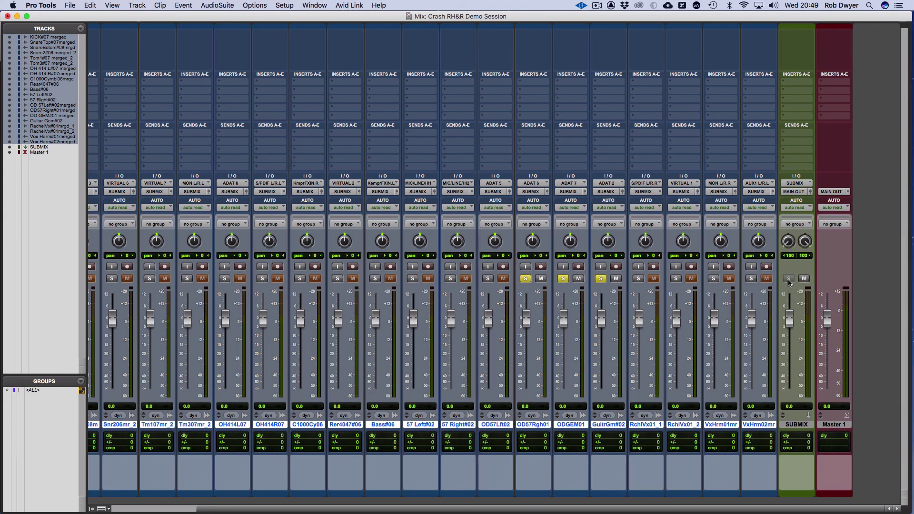